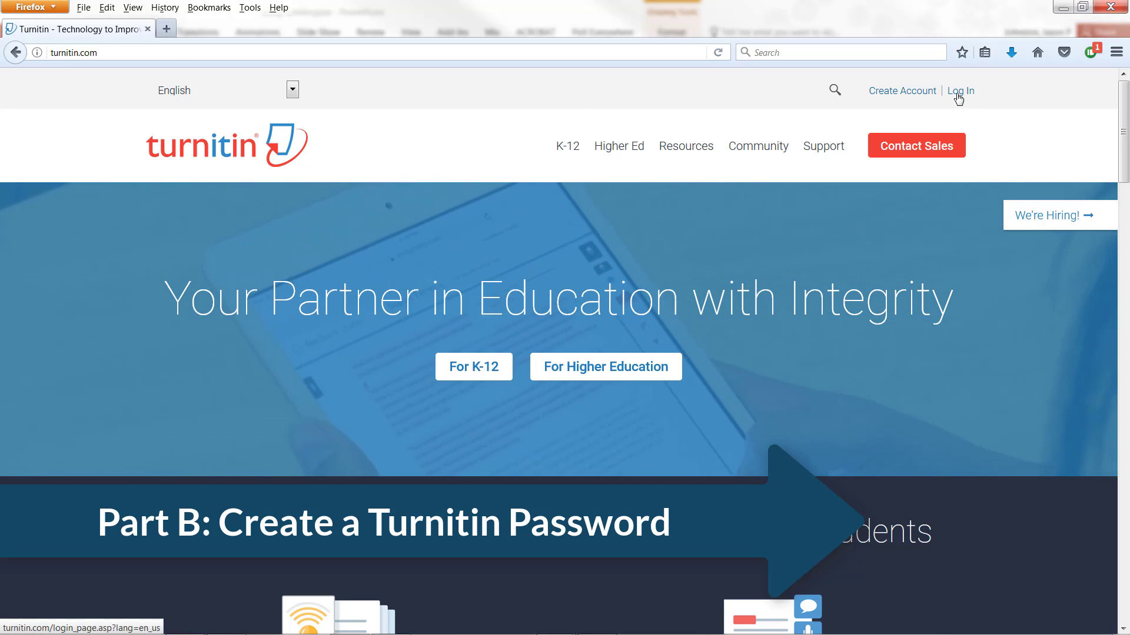
Open the login form and follow the forgotten-password link to the Reset User Password page.
click(957, 93)
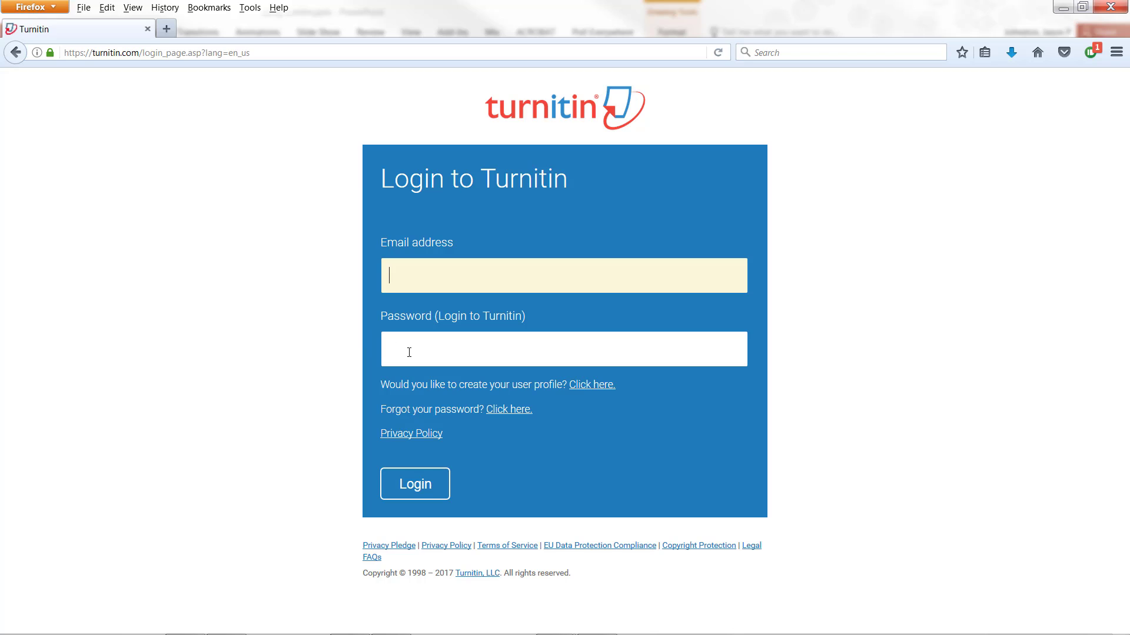
click(512, 417)
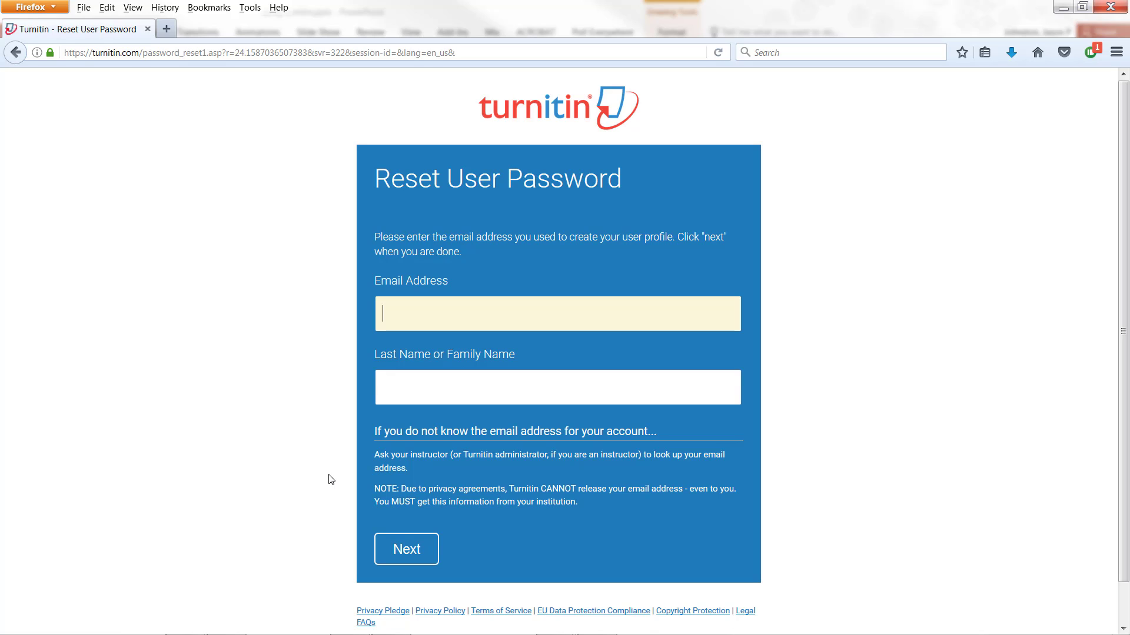
Finish the password reset and trim the address back to the turnitin.com homepage.
click(836, 278)
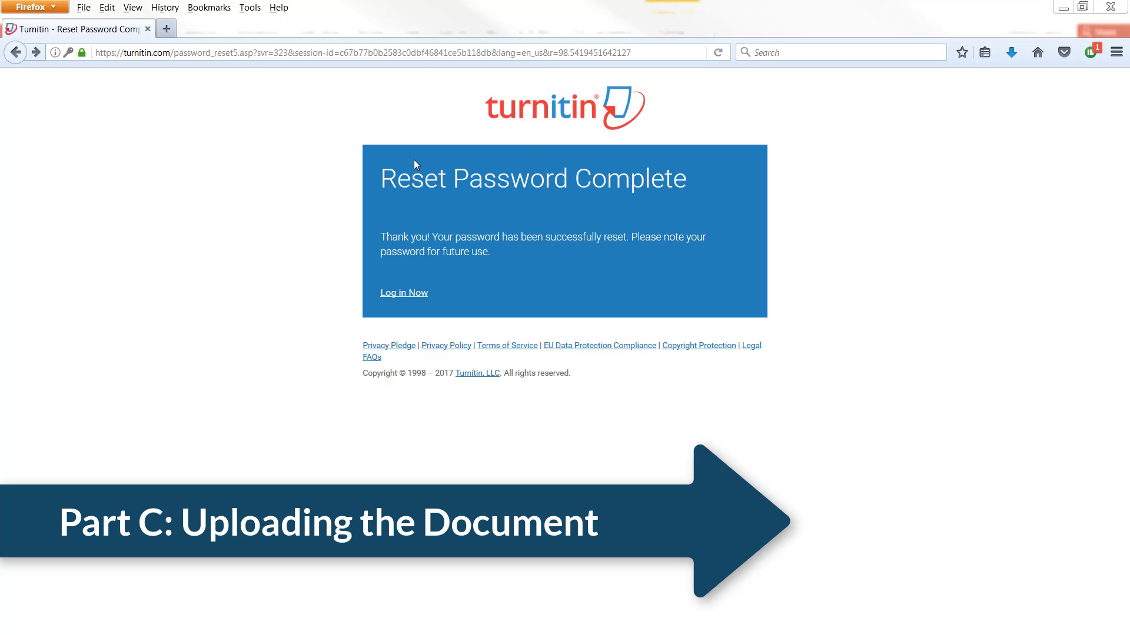
click(400, 298)
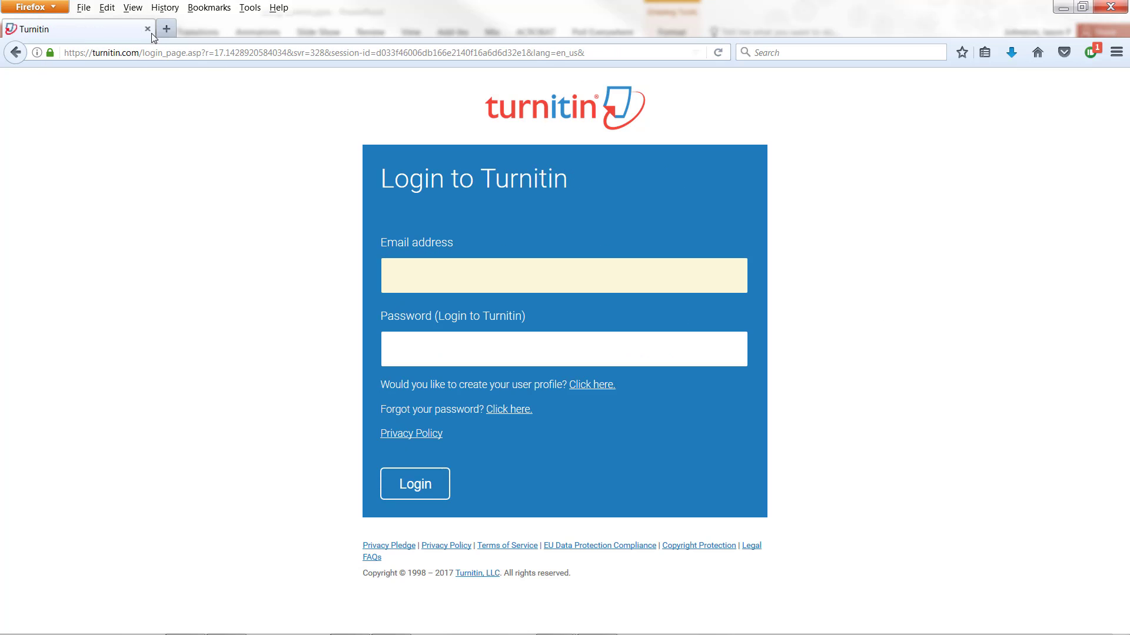
drag(140, 53, 588, 53)
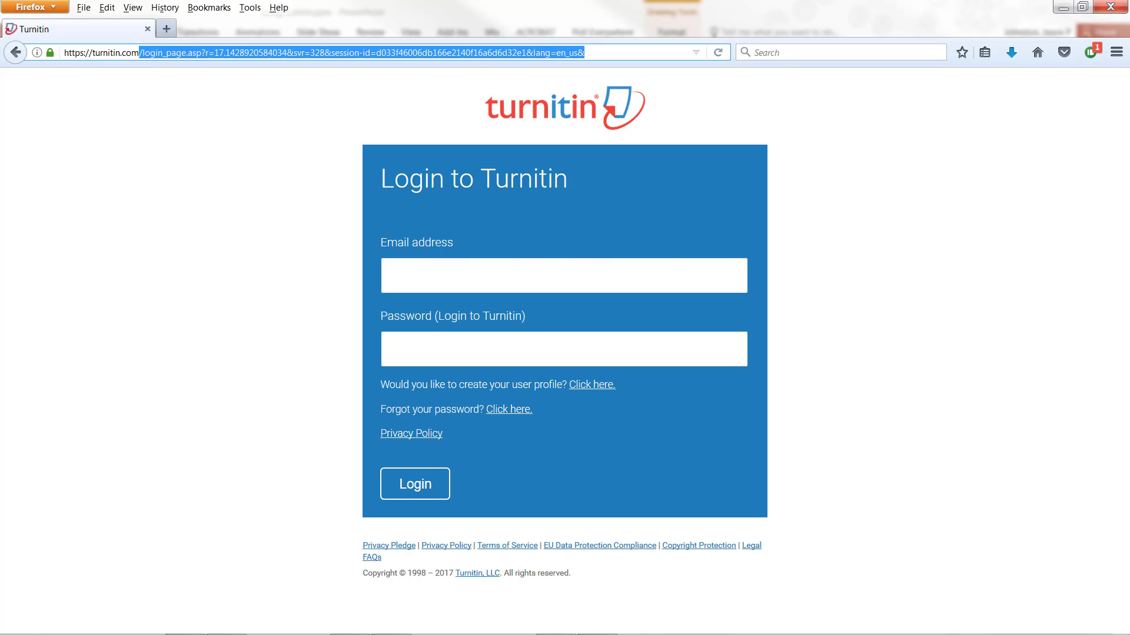
key(BackSpace)
key(Return)
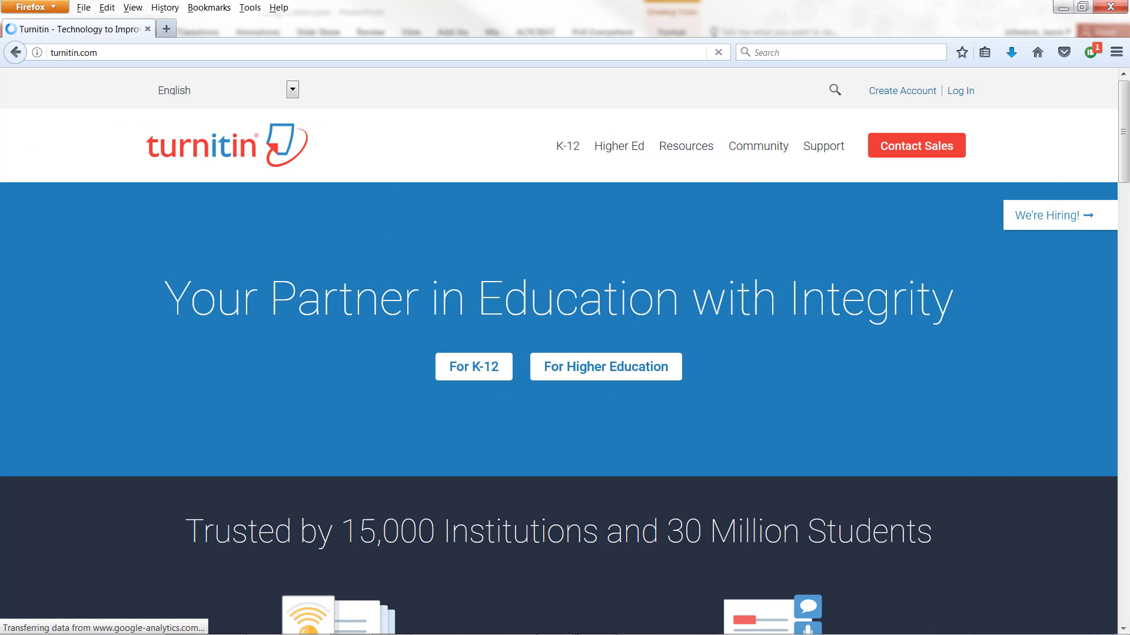
Open the login form and fill in the saved account e-mail address.
click(960, 92)
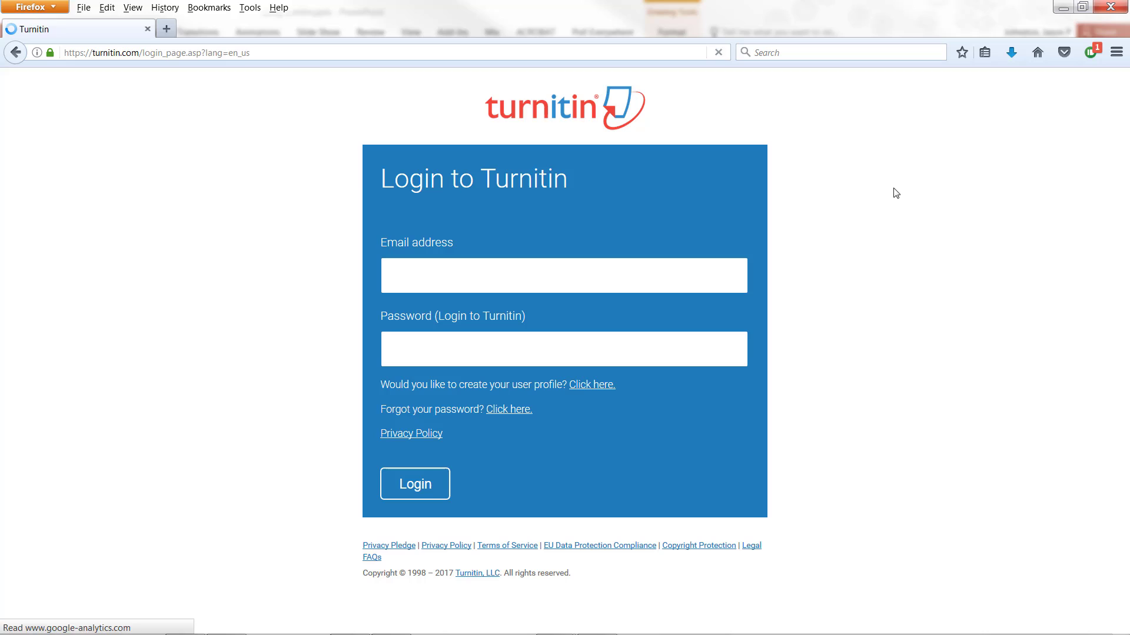
text(jo)
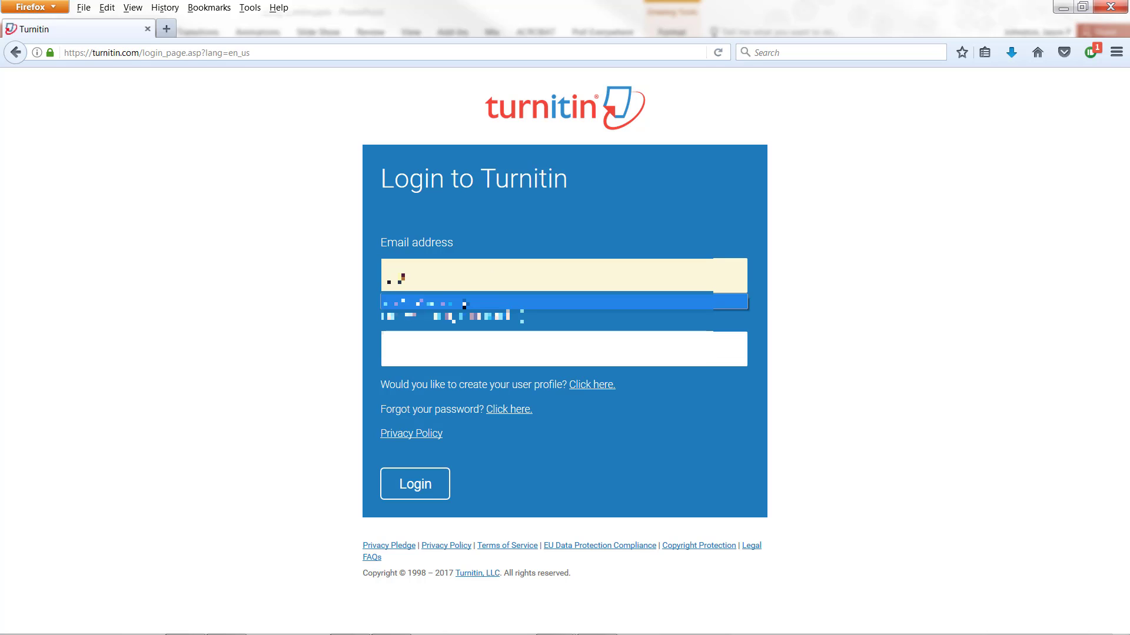
click(465, 304)
click(469, 351)
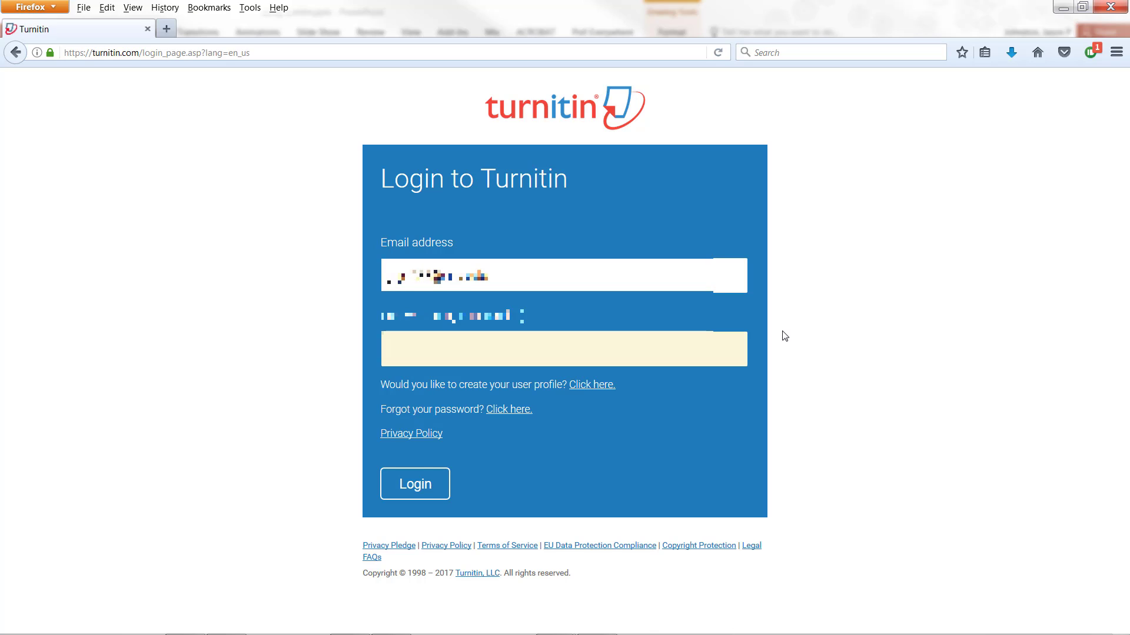
Retry the failed login with the saved account e-mail and the account password.
click(421, 492)
click(420, 491)
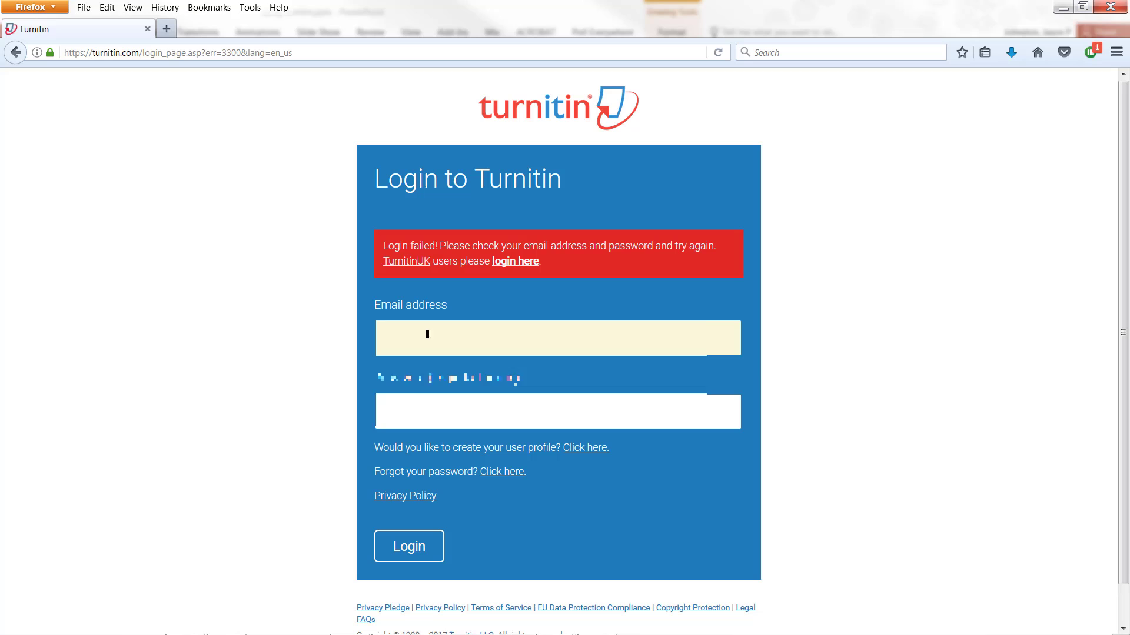
click(391, 337)
text(a)
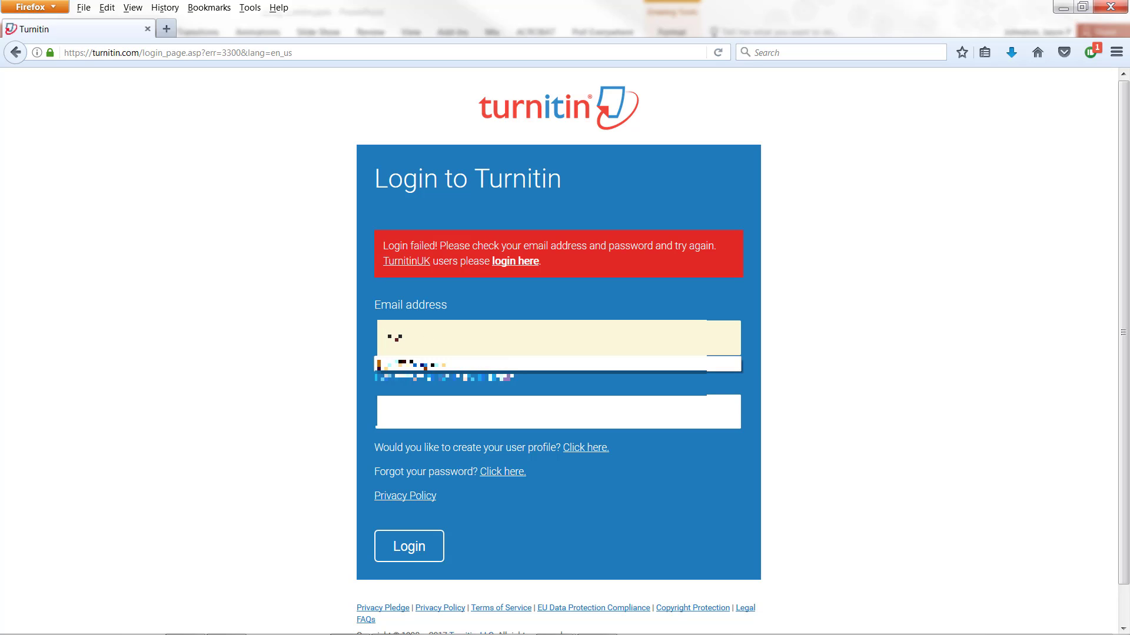
key(Down)
key(Return)
click(438, 427)
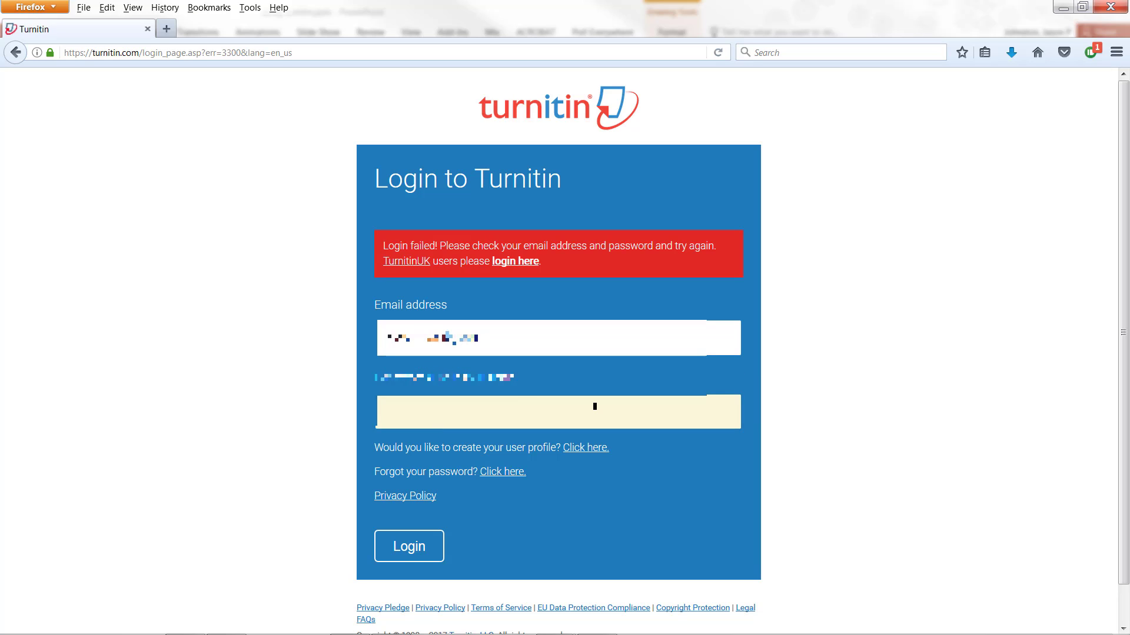
text(****)
click(408, 546)
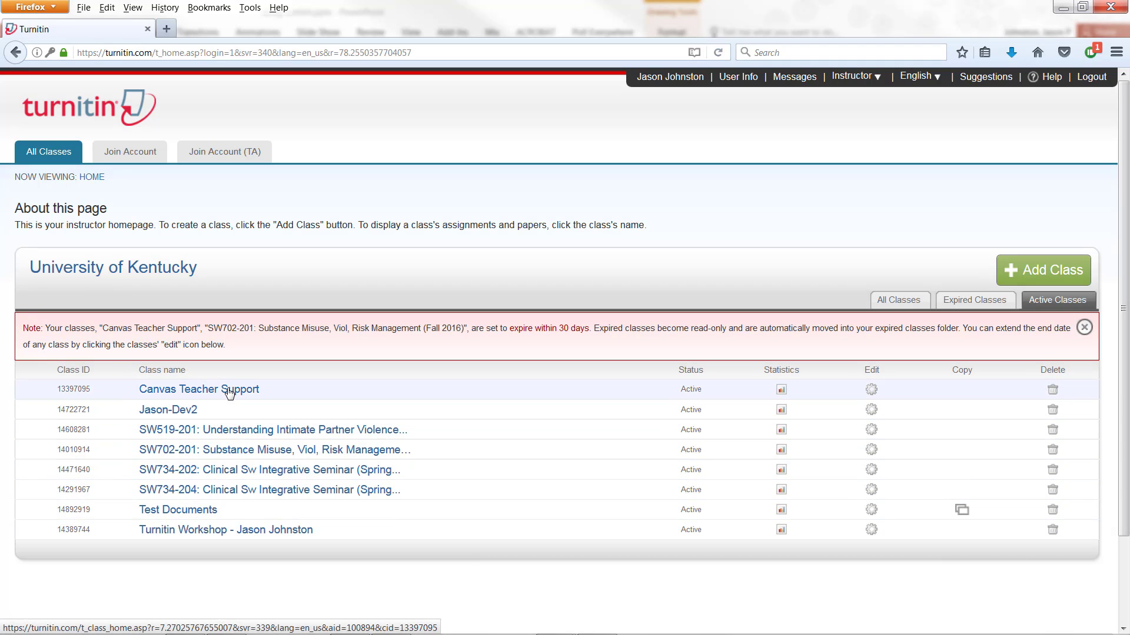
Open Canvas Teacher Support, return to the class list, then reopen that class.
click(229, 390)
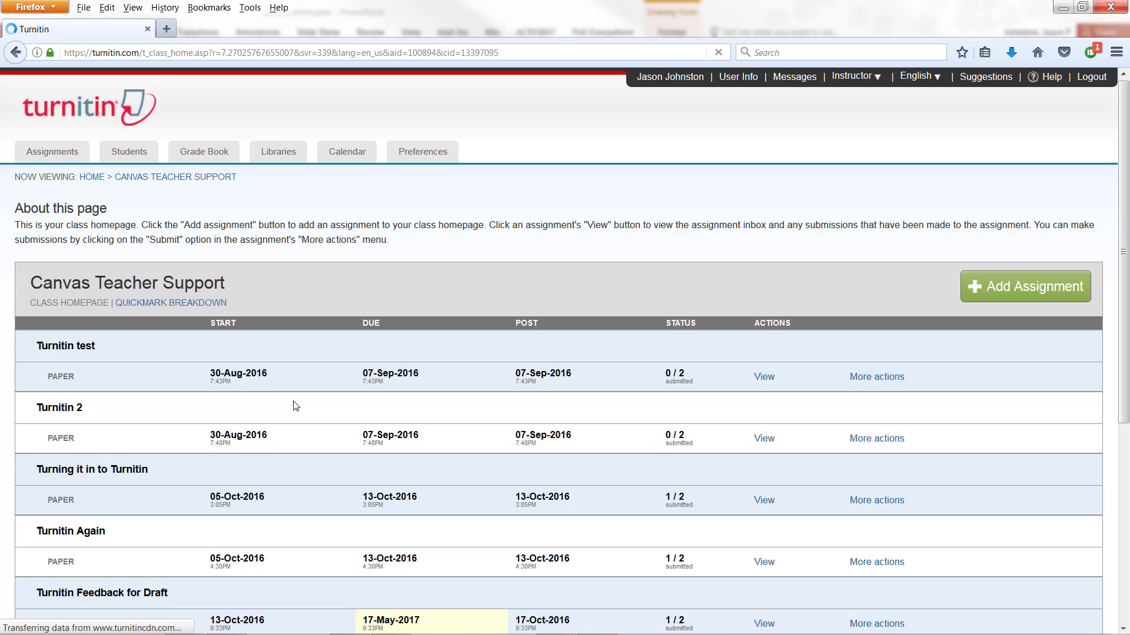
scroll(280, 412, down, 5)
scroll(281, 414, up, 5)
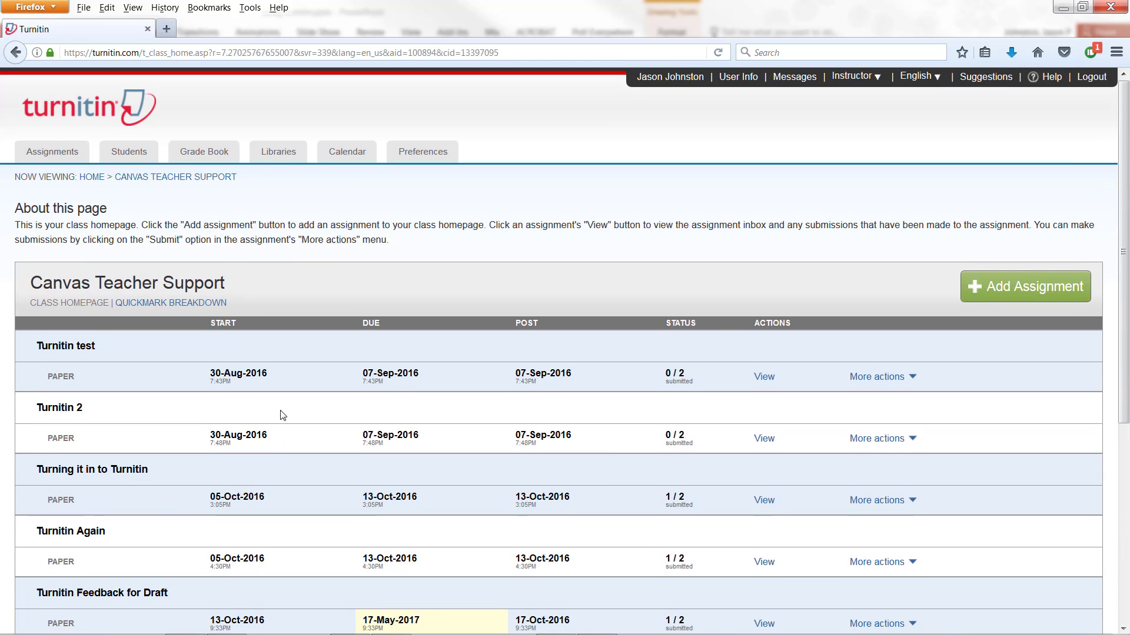
scroll(282, 415, down, 5)
scroll(281, 415, up, 5)
click(15, 52)
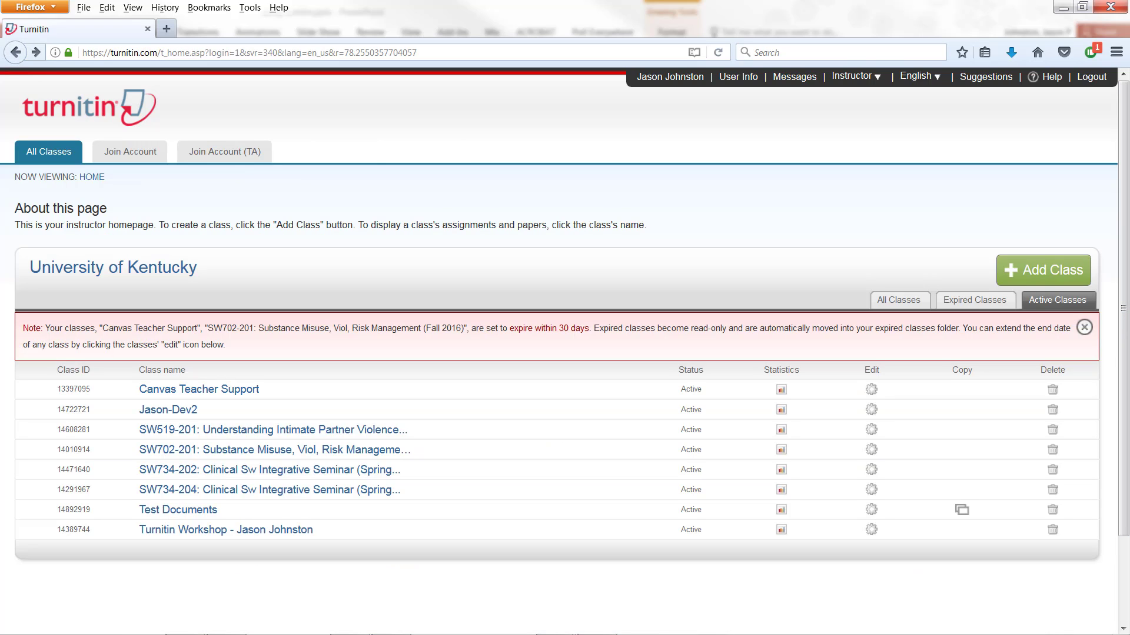
click(239, 390)
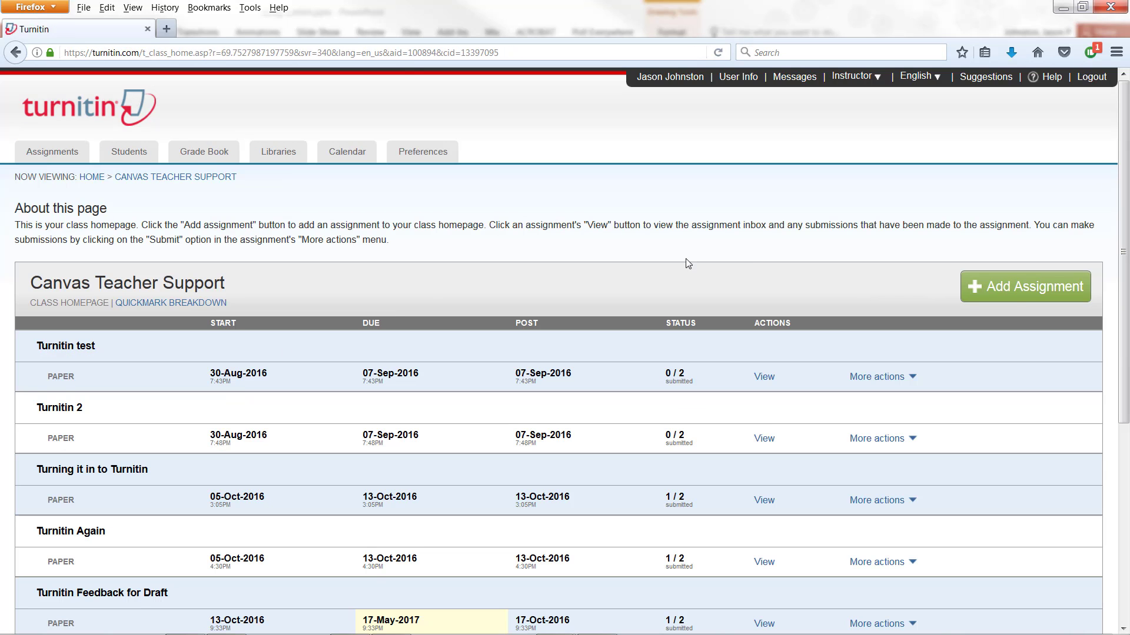
Create a paper assignment titled 'Manual Uploads', running 05-May-2017 to 12-May-2017.
click(1016, 300)
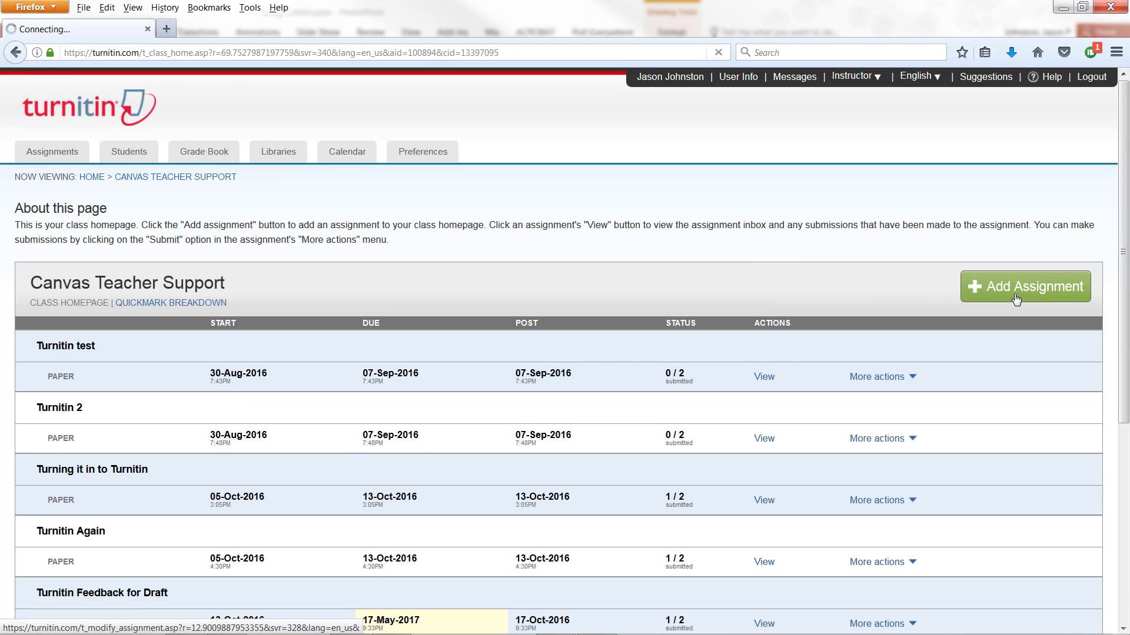
click(383, 494)
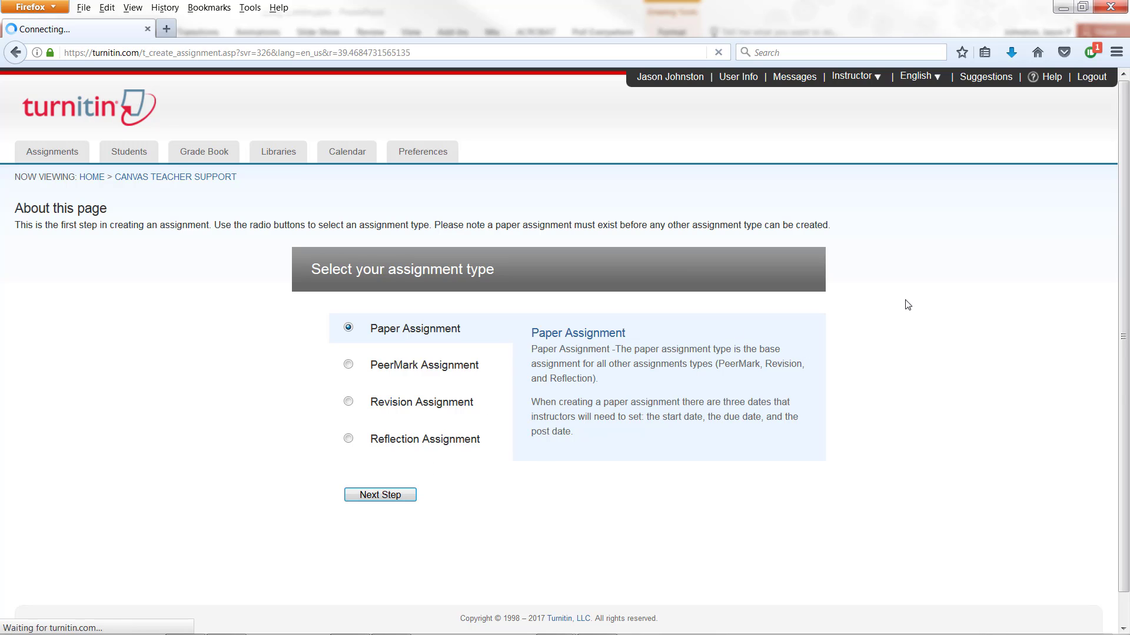
text(M)
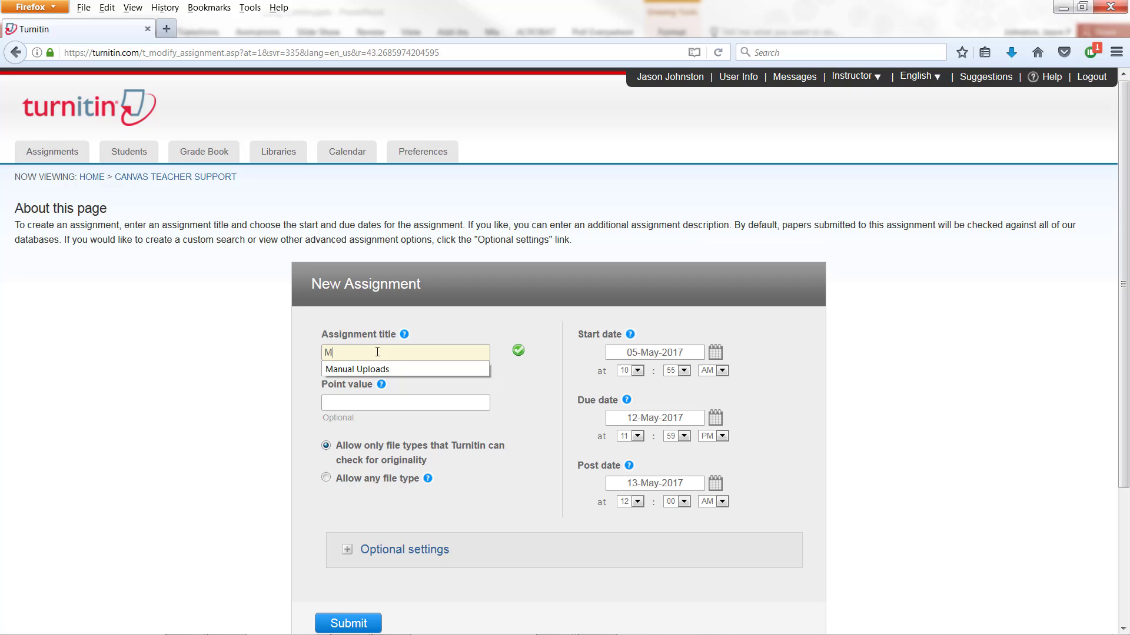
click(376, 369)
click(447, 404)
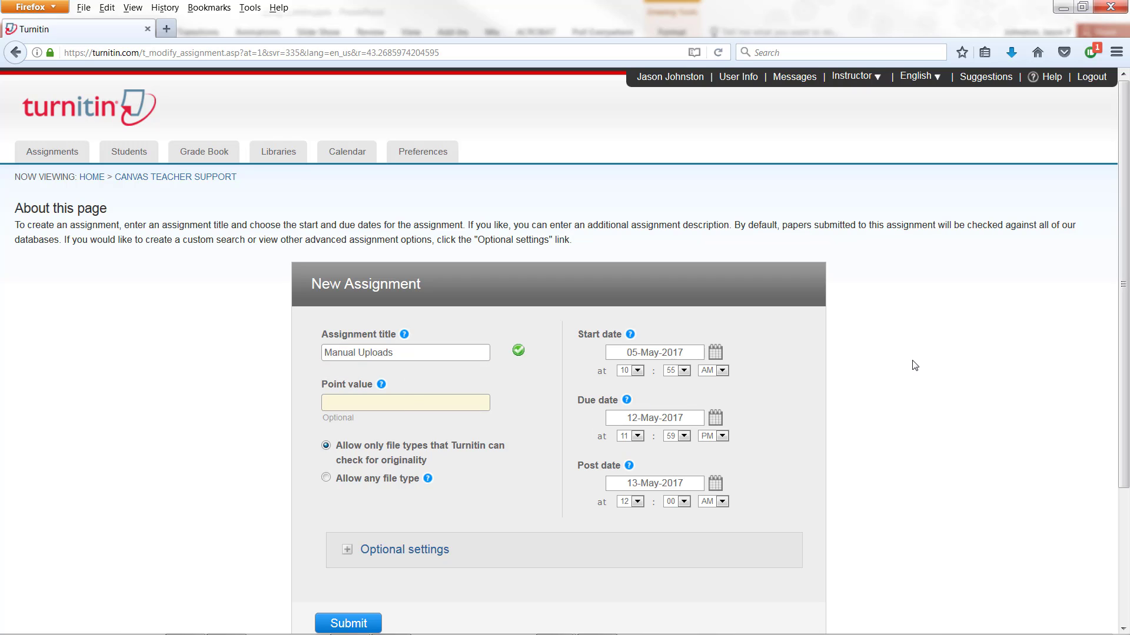
click(348, 624)
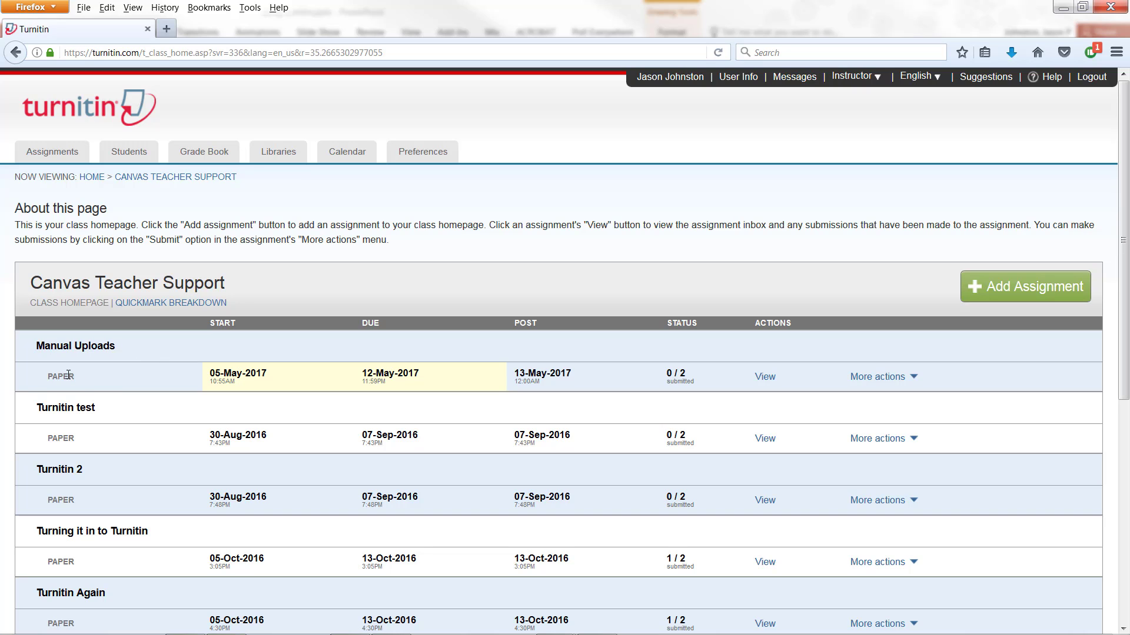
Start a submission to Manual Uploads with a non-enrolled student as author.
click(913, 379)
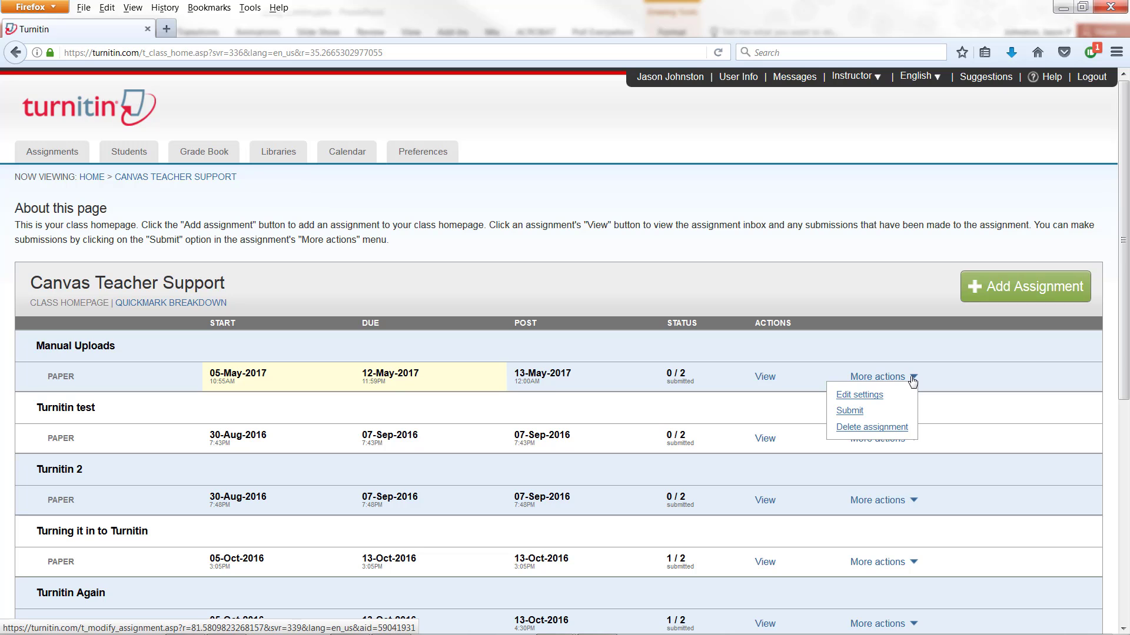
click(851, 412)
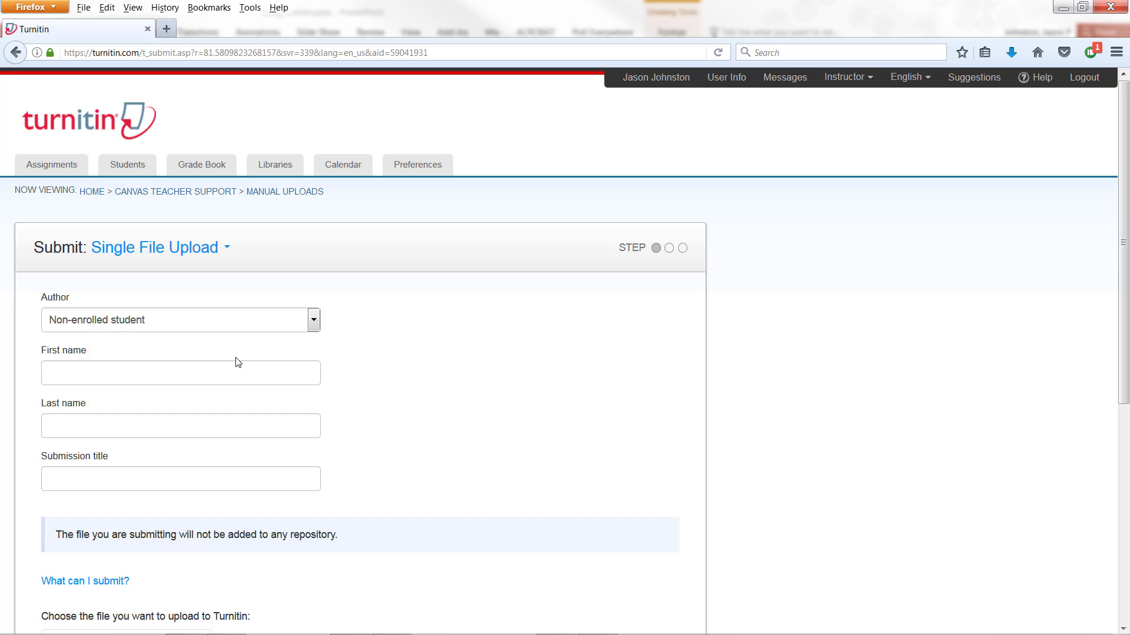
click(233, 329)
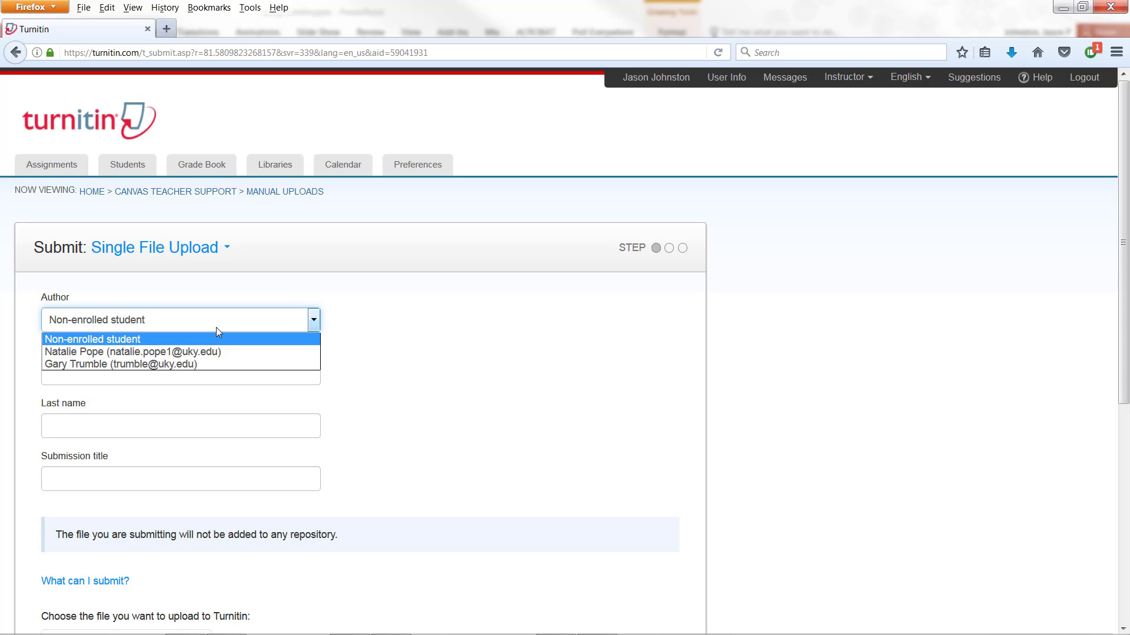
click(217, 321)
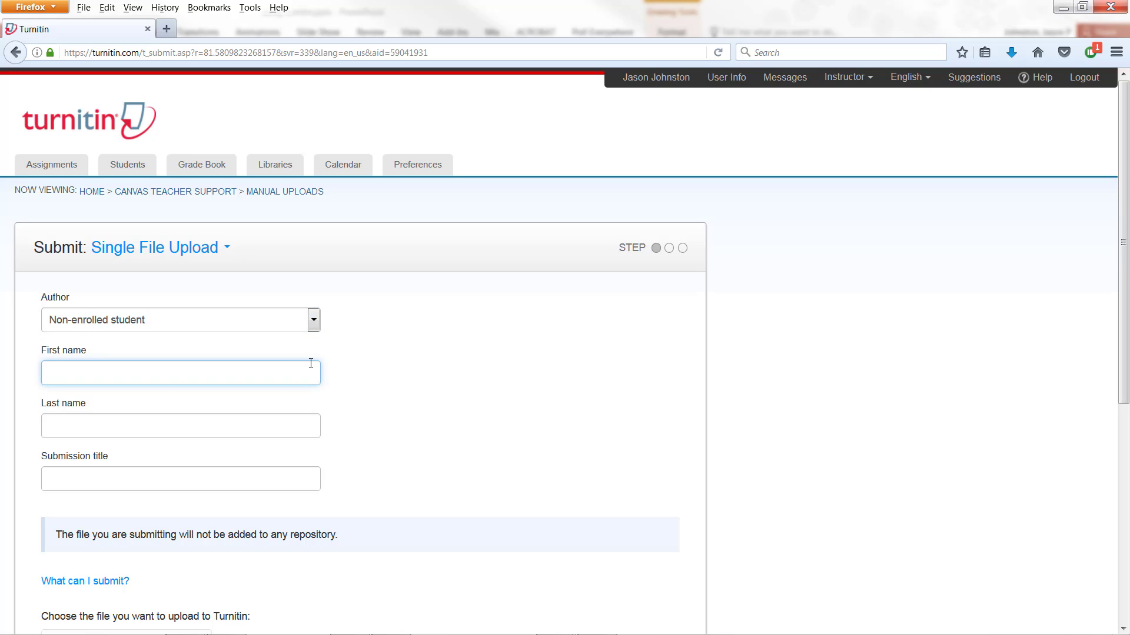
Enter author name 'Student' 'Name' and submission title 'paper'.
text(Student)
key(Tab)
text(Name)
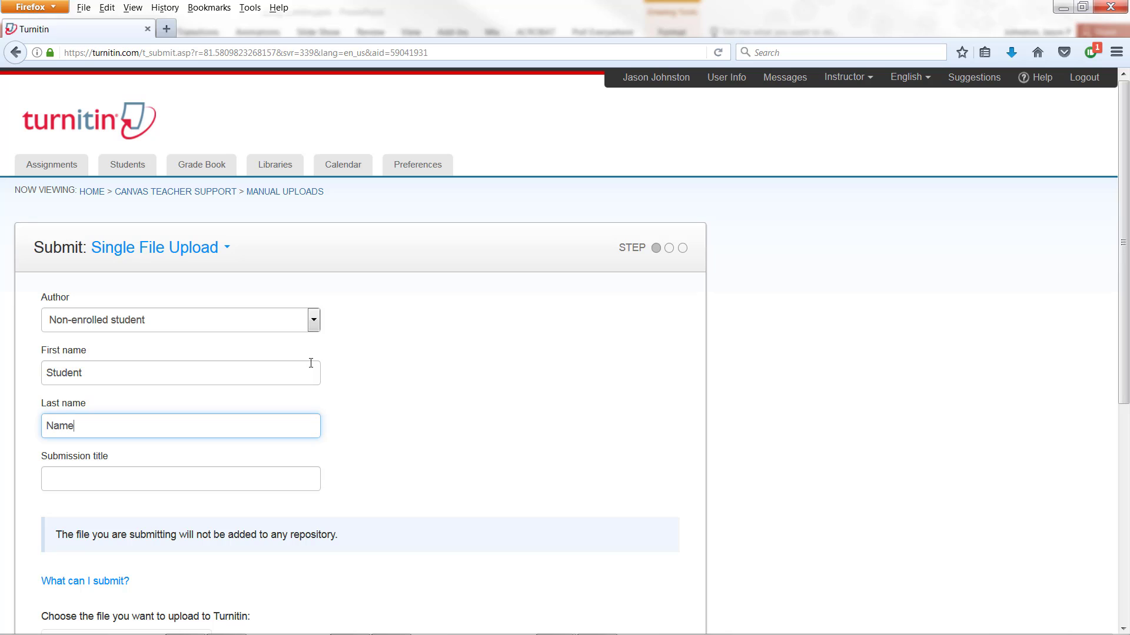
key(Tab)
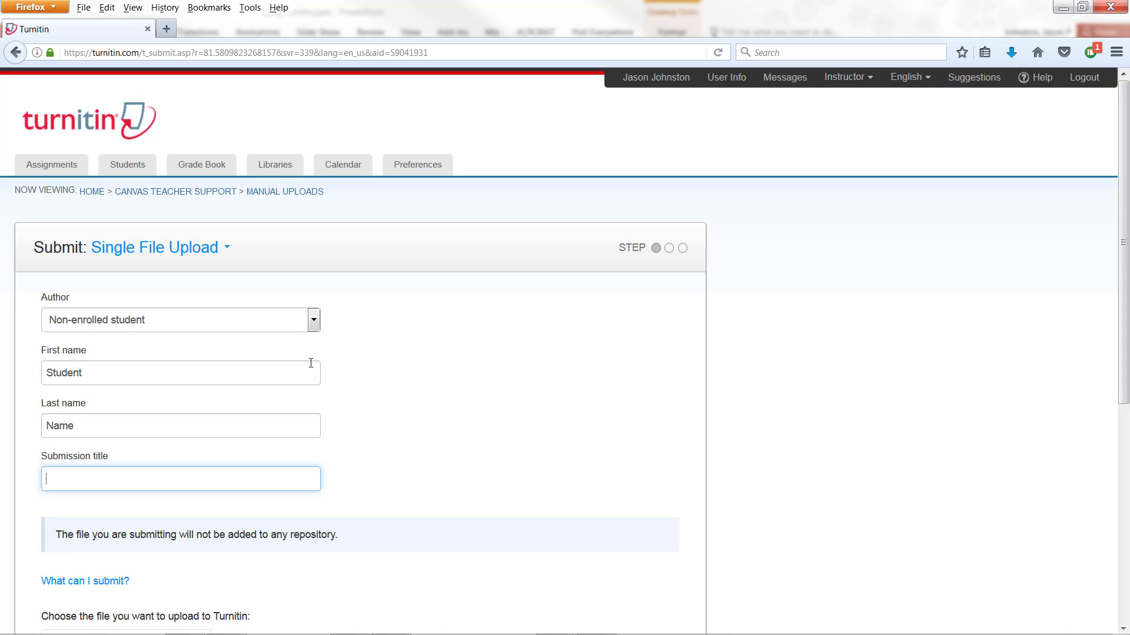
text(paper)
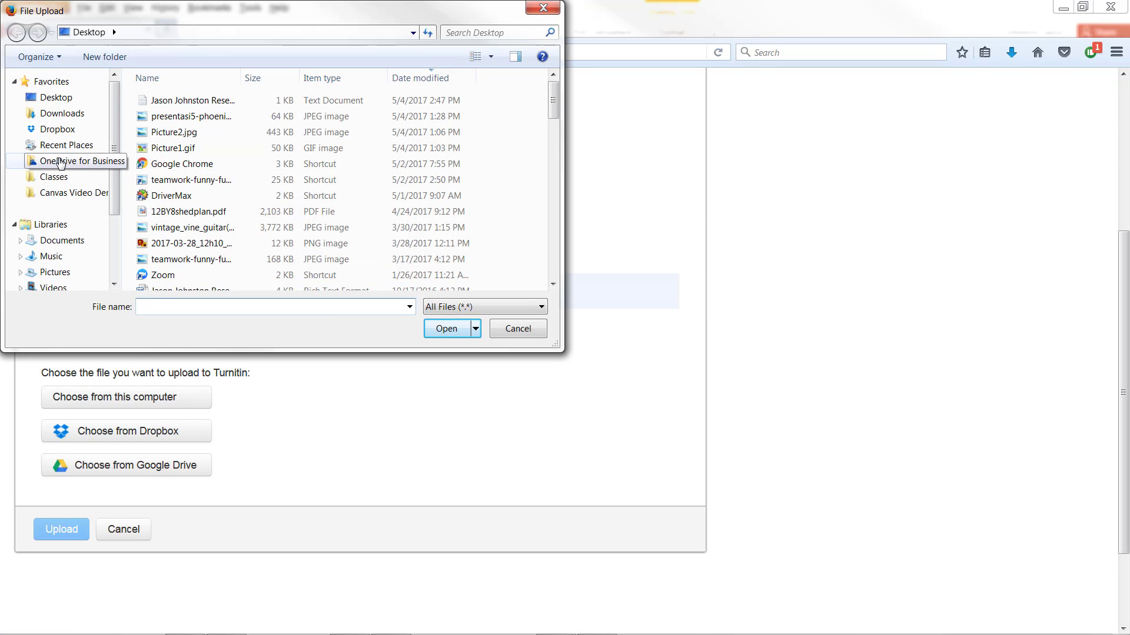
Upload the ORIGINAL CONTRIBUTION .docx from Libraries > Documents to Manual Uploads.
scroll(59, 177, down, 2)
click(51, 123)
click(62, 139)
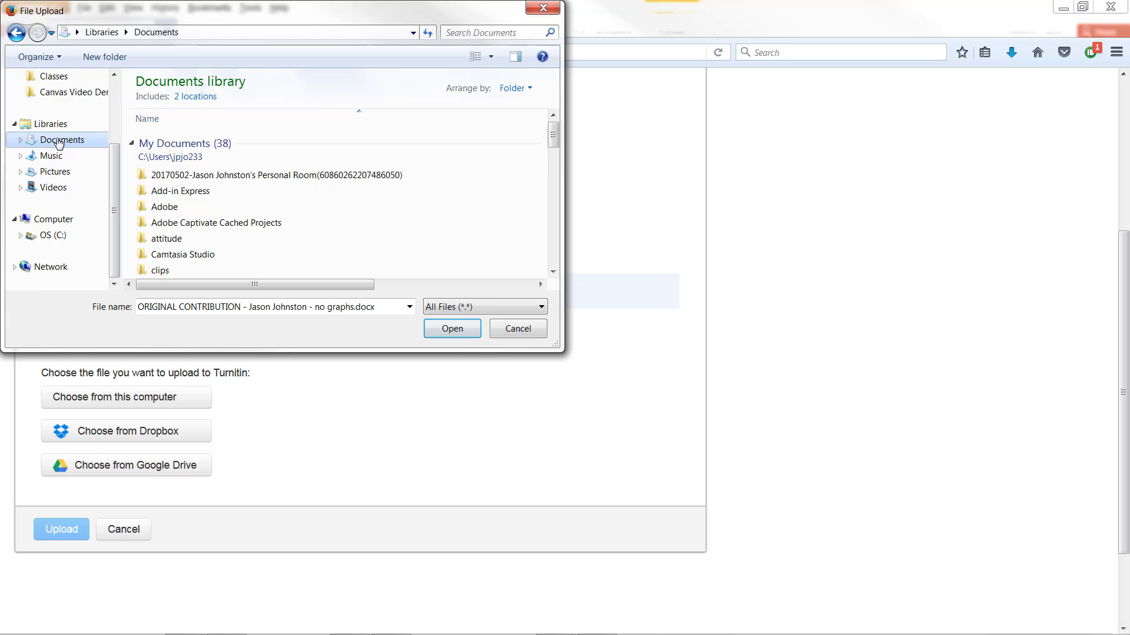
scroll(553, 272, down, 12)
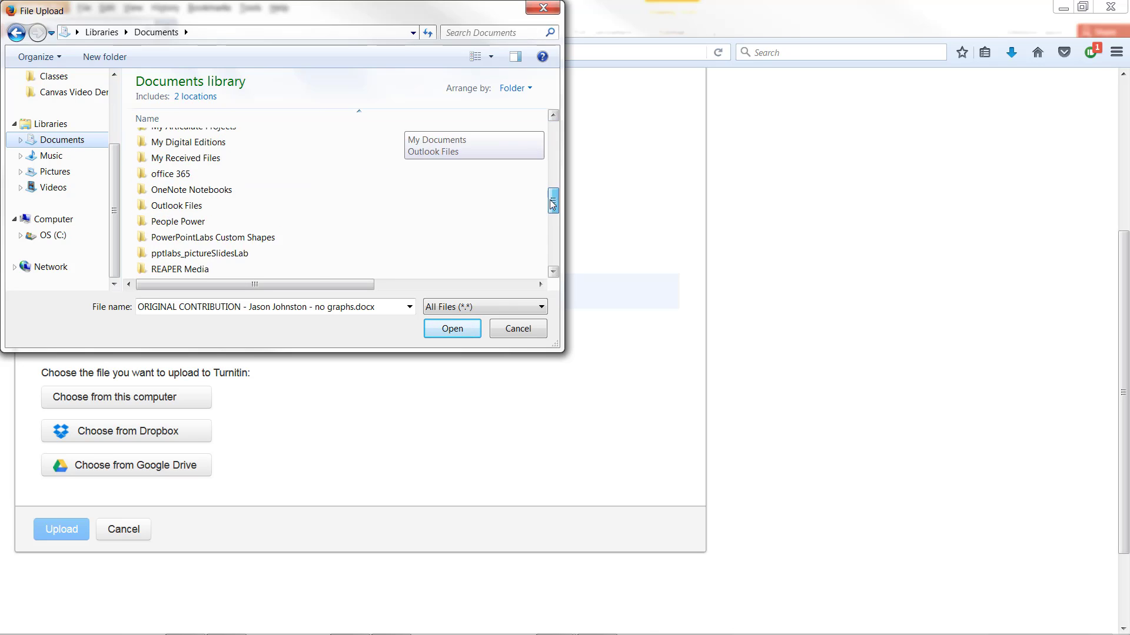
scroll(530, 227, up, 3)
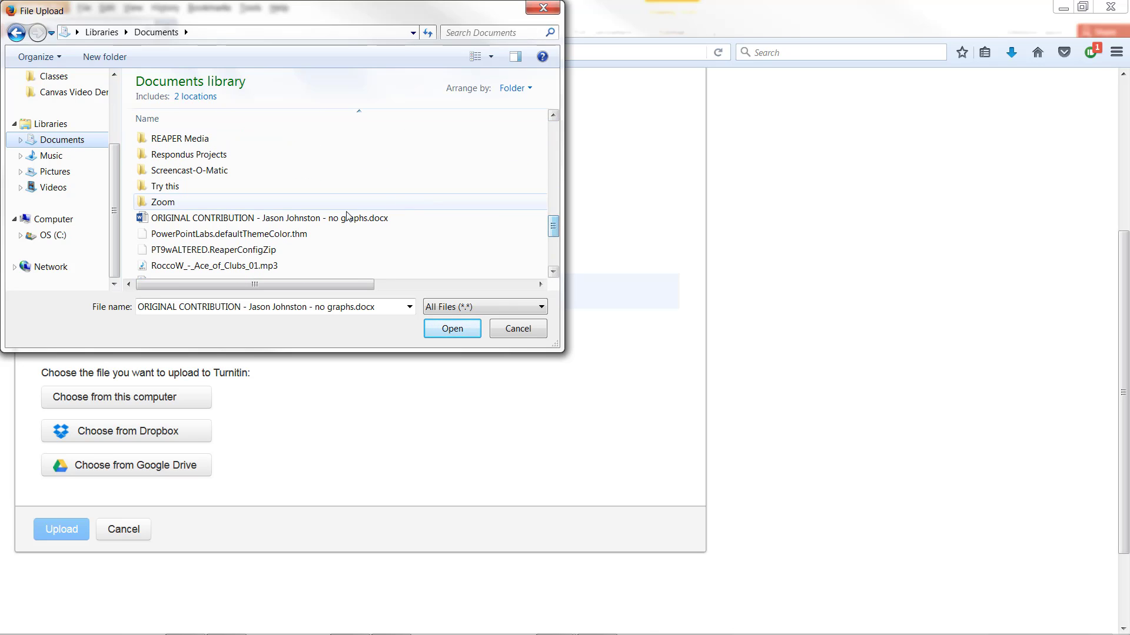
click(300, 219)
click(454, 332)
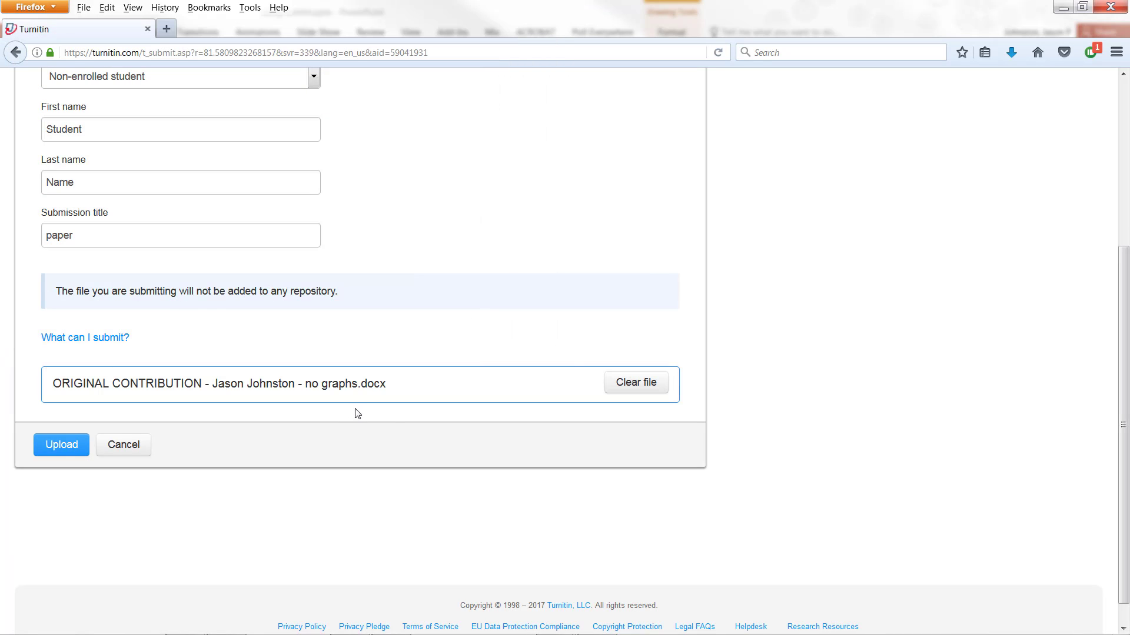
click(69, 451)
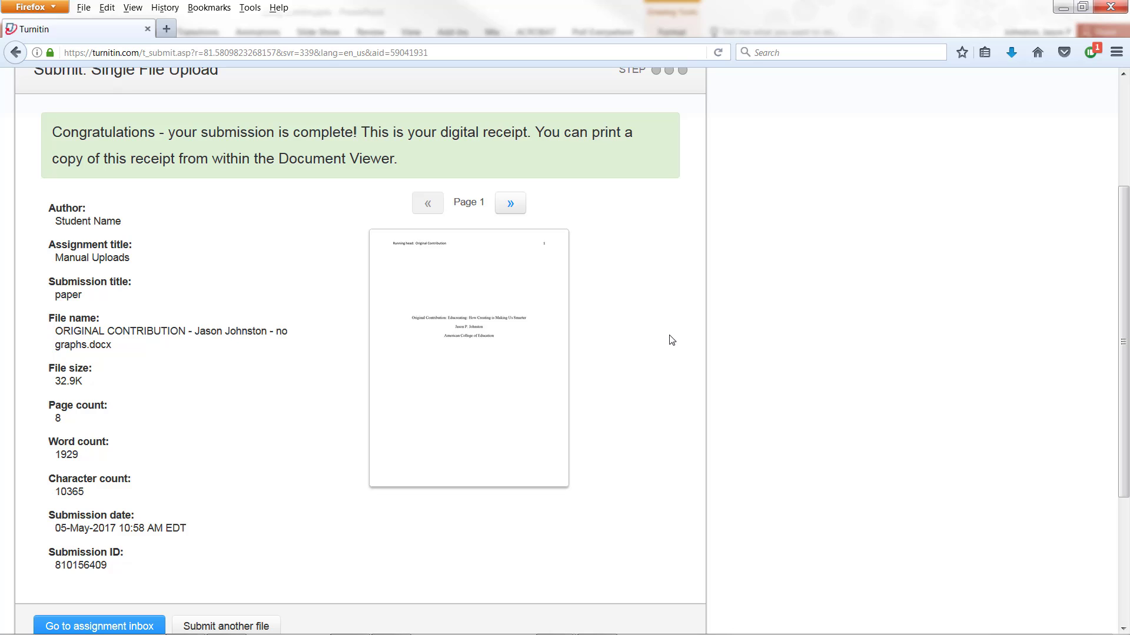
scroll(656, 366, down, 3)
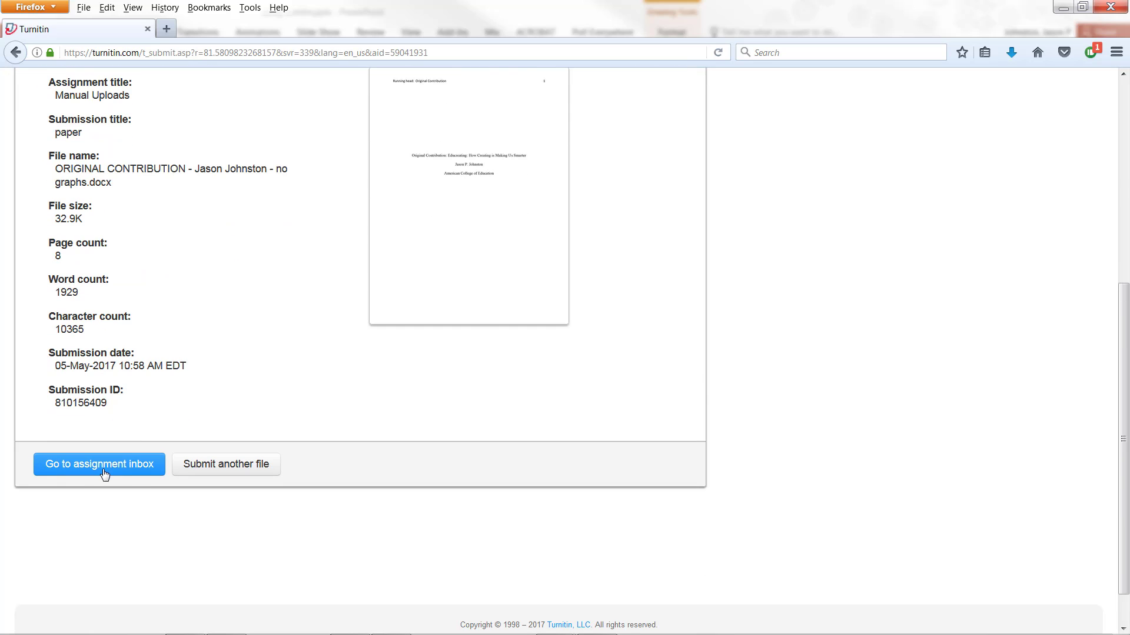
Open the Manual Uploads inbox and reload until the 100% similarity score appears.
click(102, 471)
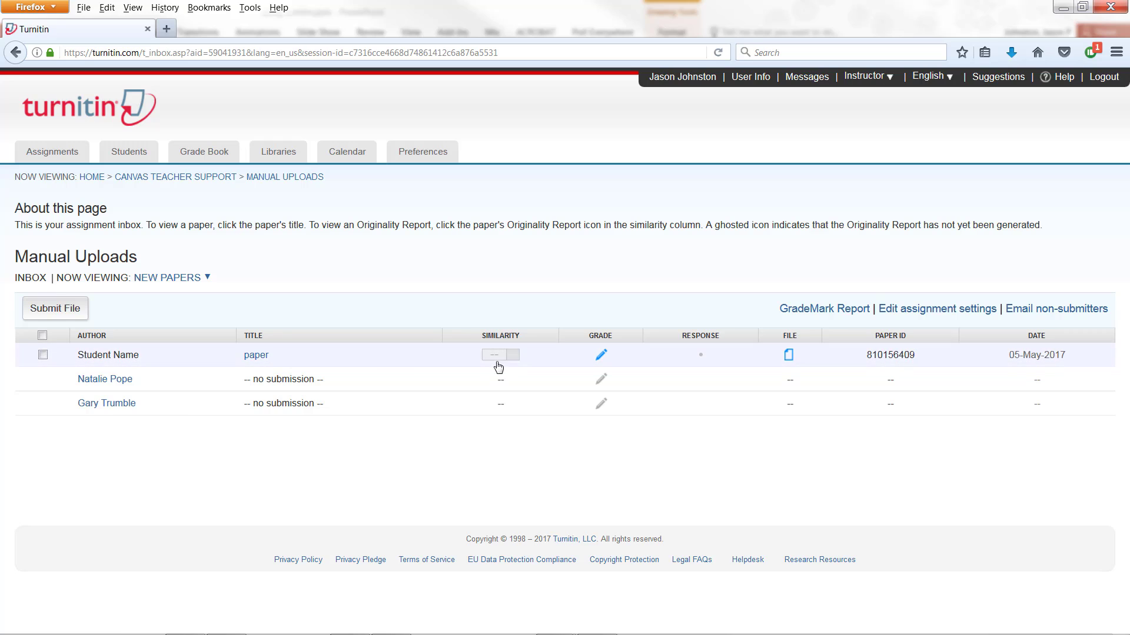
mouse_move(505, 361)
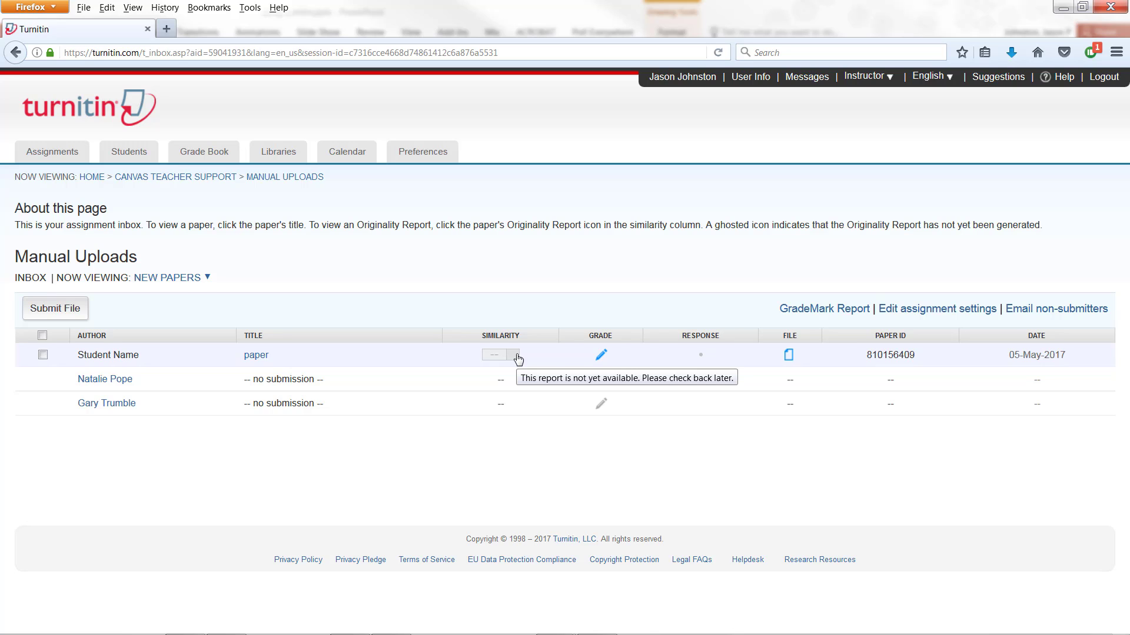
click(717, 53)
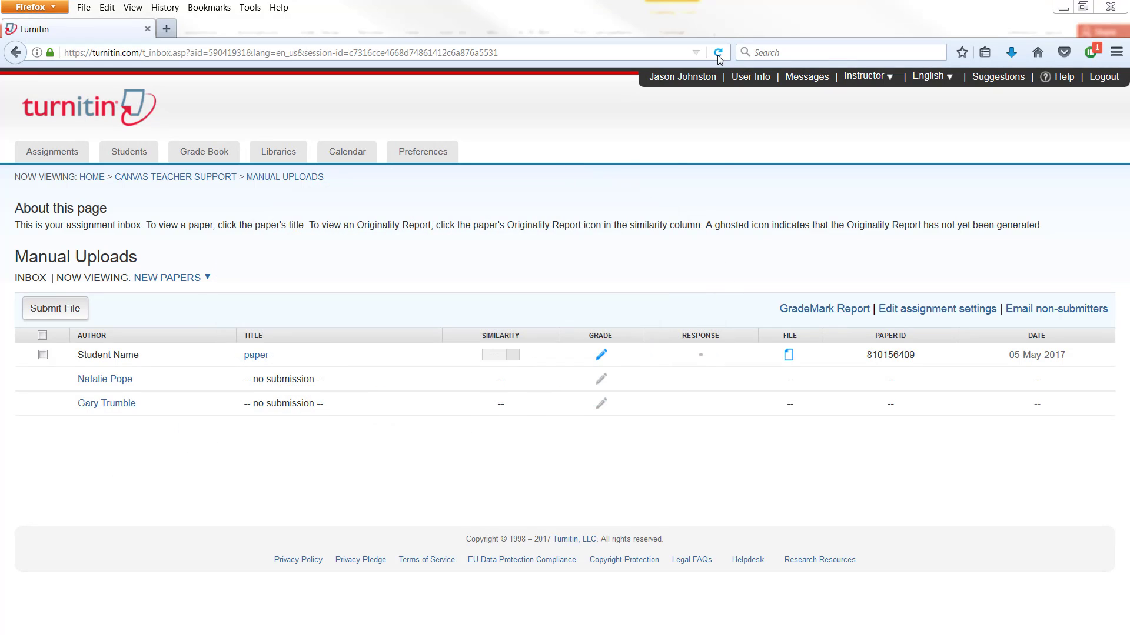
click(718, 53)
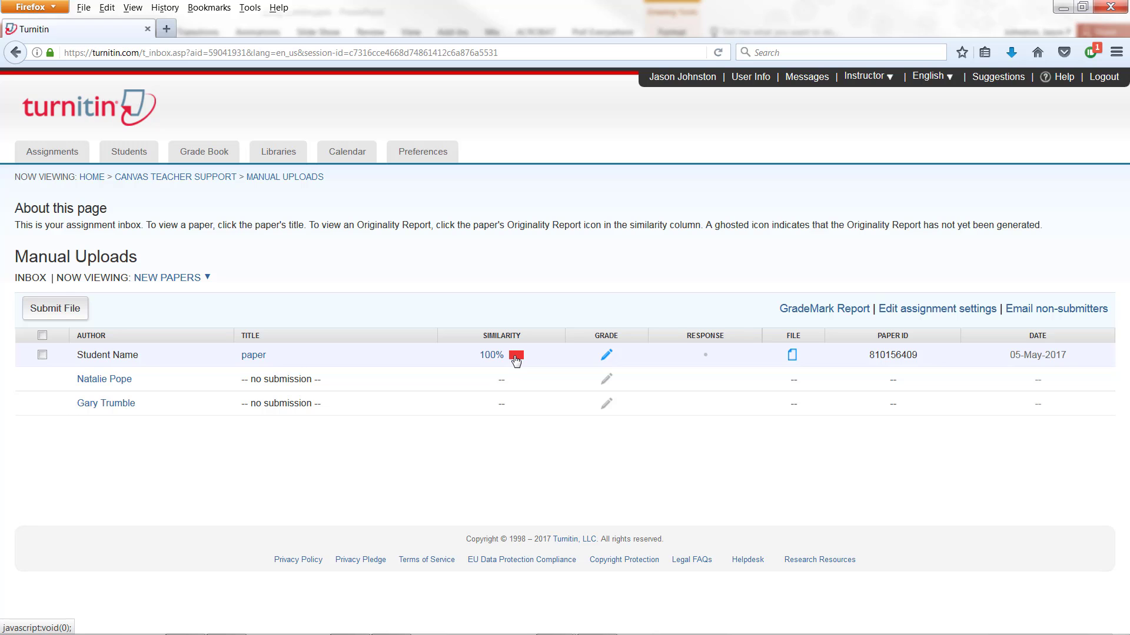
Launch Feedback Studio from the similarity bar and scroll through the highlighted 1929-word paper.
click(516, 356)
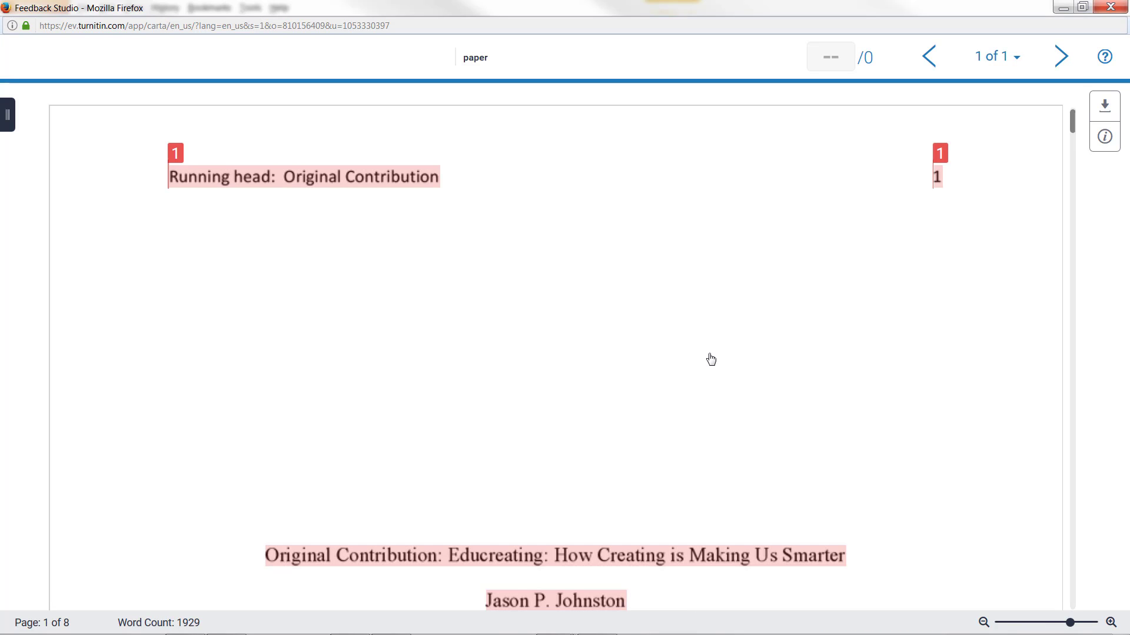
scroll(788, 372, down, 2)
scroll(791, 372, down, 6)
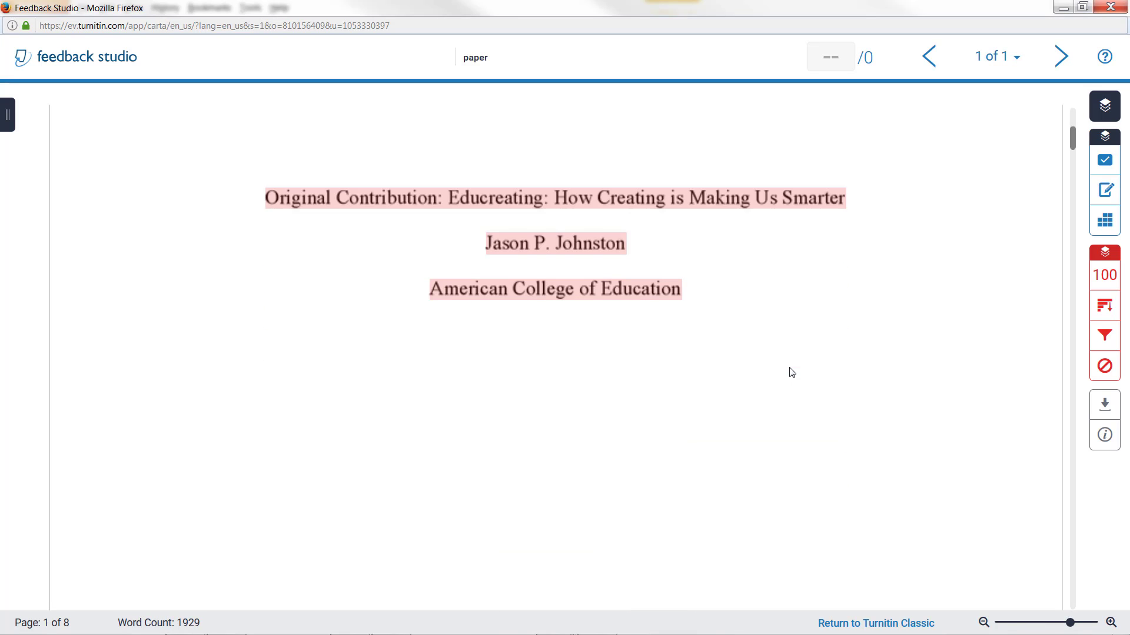
scroll(791, 374, down, 3)
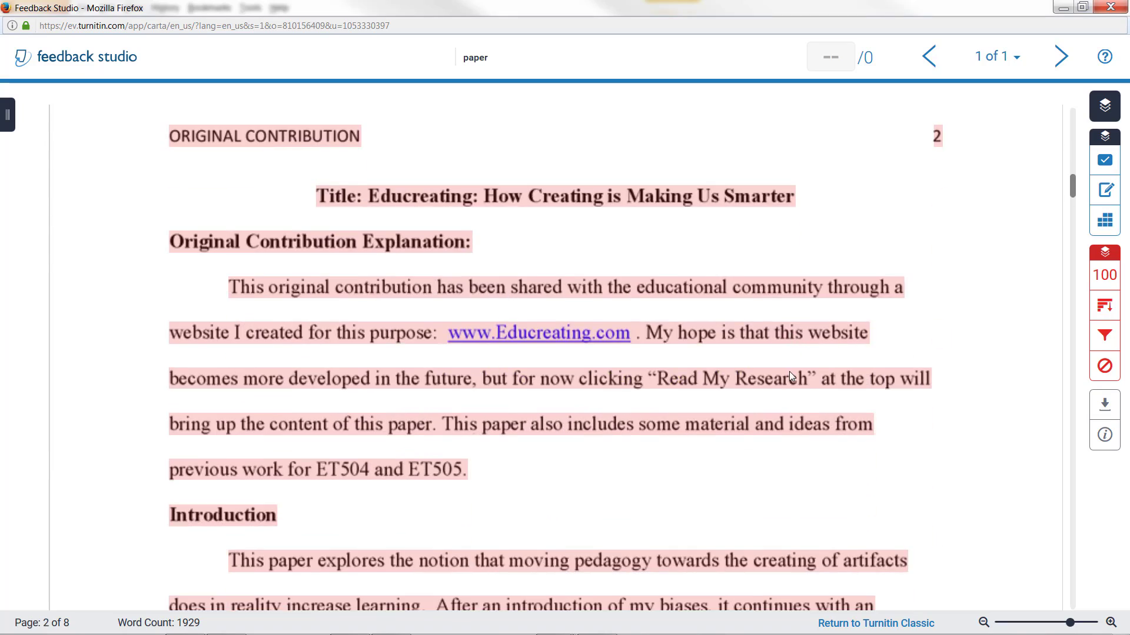
scroll(791, 375, down, 5)
scroll(791, 375, down, 7)
scroll(789, 372, up, 14)
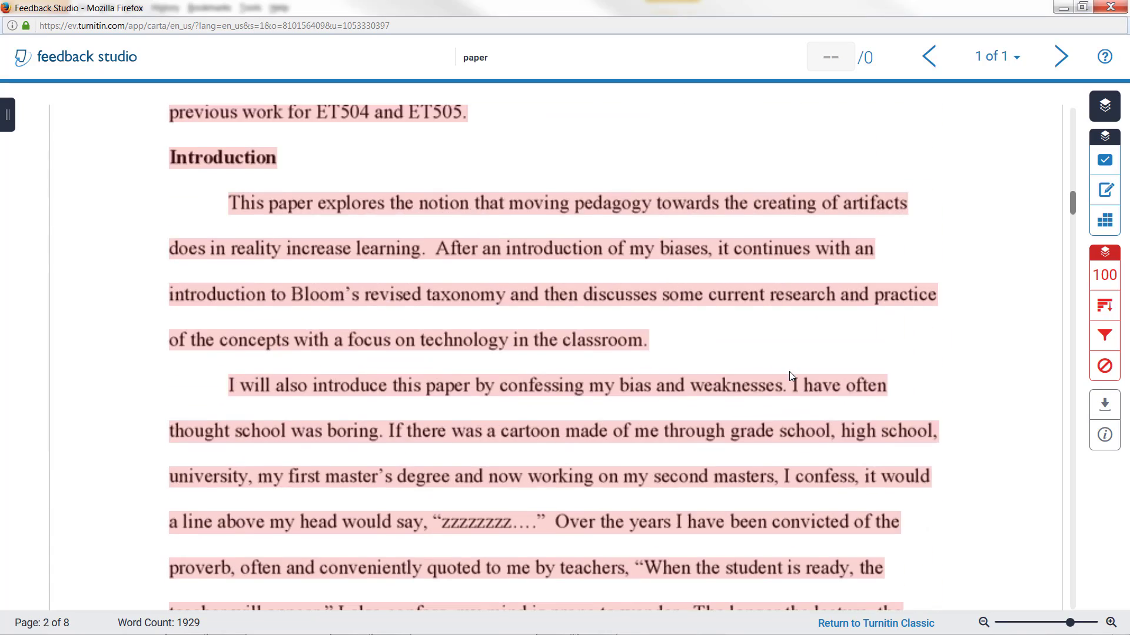